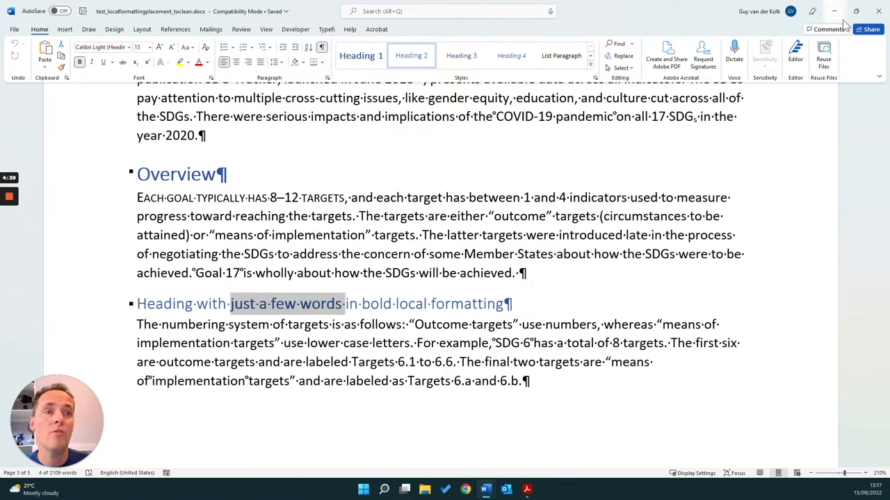
- Place the document beside its PDF output to compare the Heading 2 text "just a few words", and restore the full-screen view
mouse_move(856, 14)
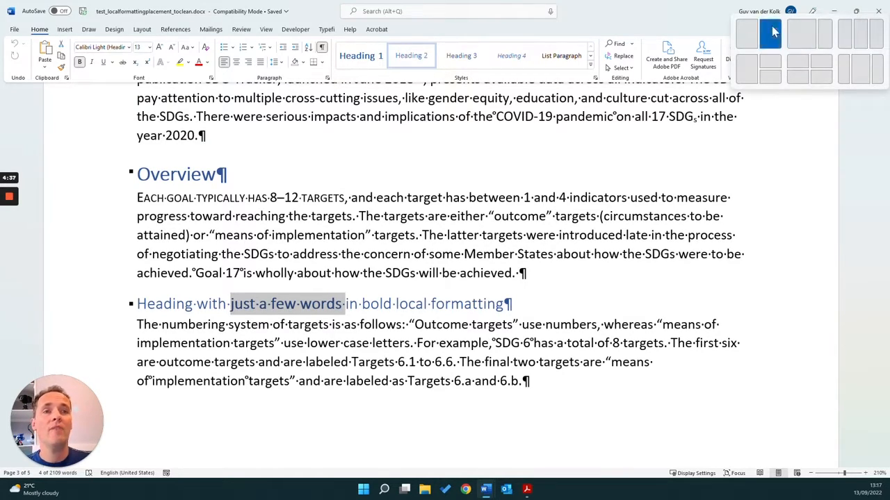
left_click(752, 33)
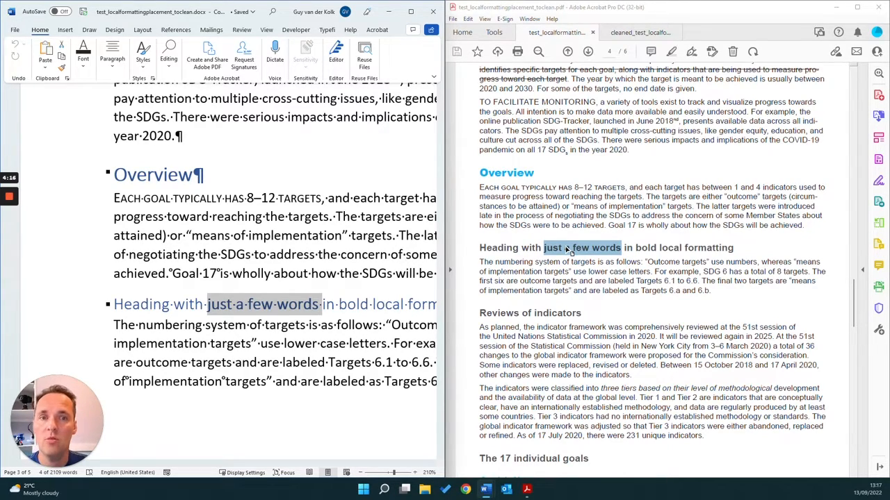
left_click(411, 12)
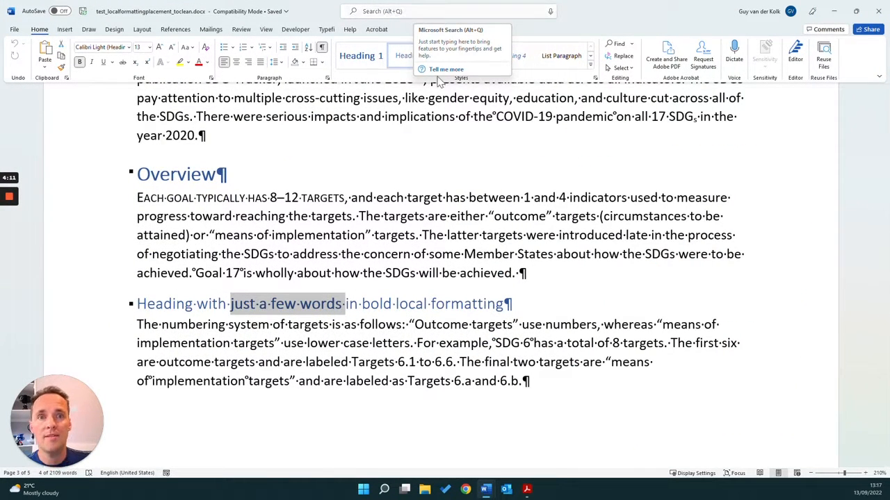
- List all local formatting instances in the Typefi Document Explorer and move its window clear of the document text
left_click(326, 29)
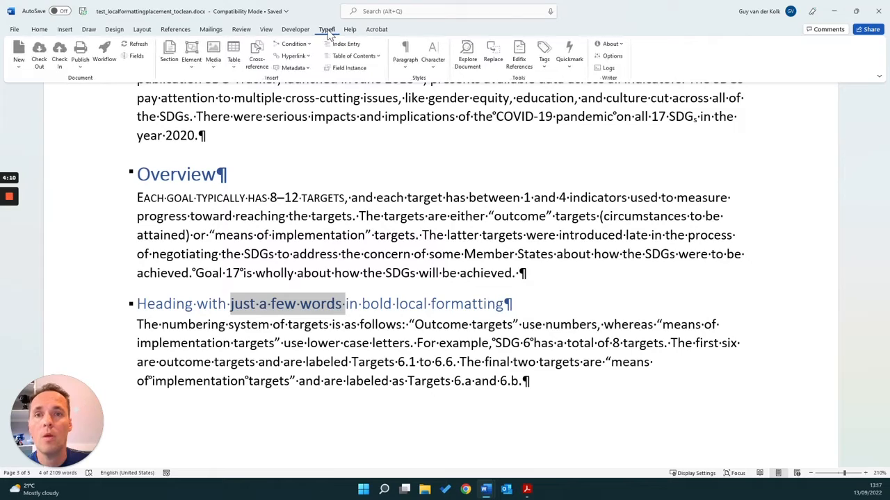
left_click(466, 57)
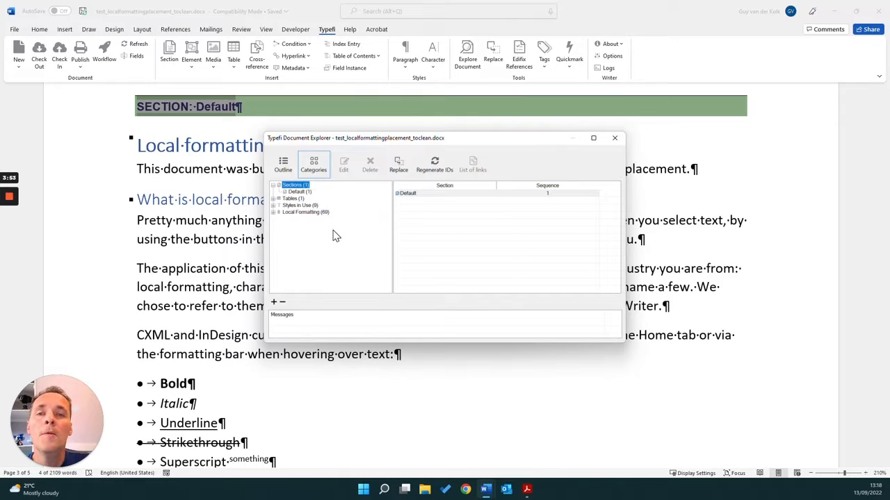
left_click(299, 213)
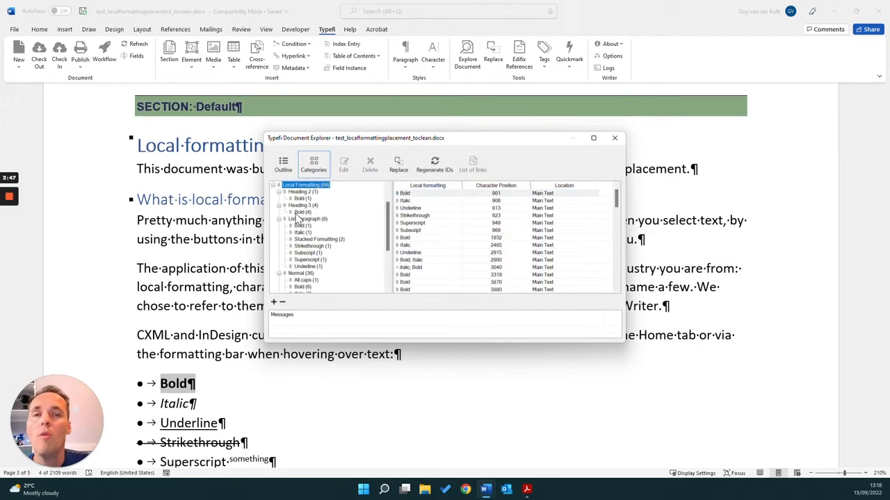
left_click_drag(390, 139, 490, 137)
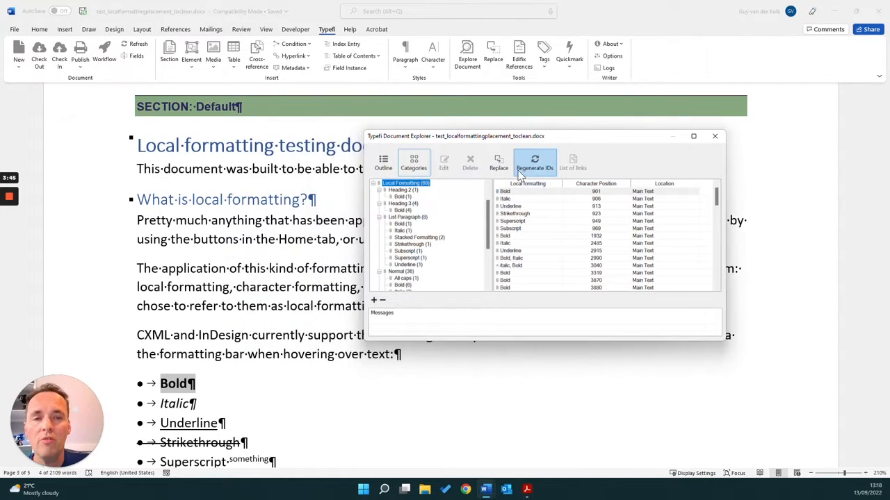
- Locate individual bold, italic, underline, superscript and subscript instances in the document, and list the local formatting under Heading 2 and Heading 3
left_click(514, 193)
left_click(514, 198)
left_click(514, 206)
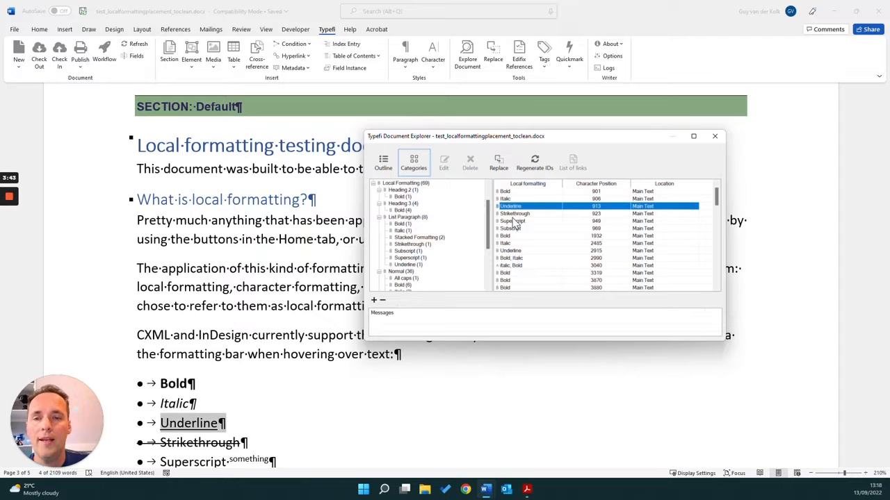
left_click(515, 222)
left_click(515, 229)
left_click(515, 236)
left_click(515, 251)
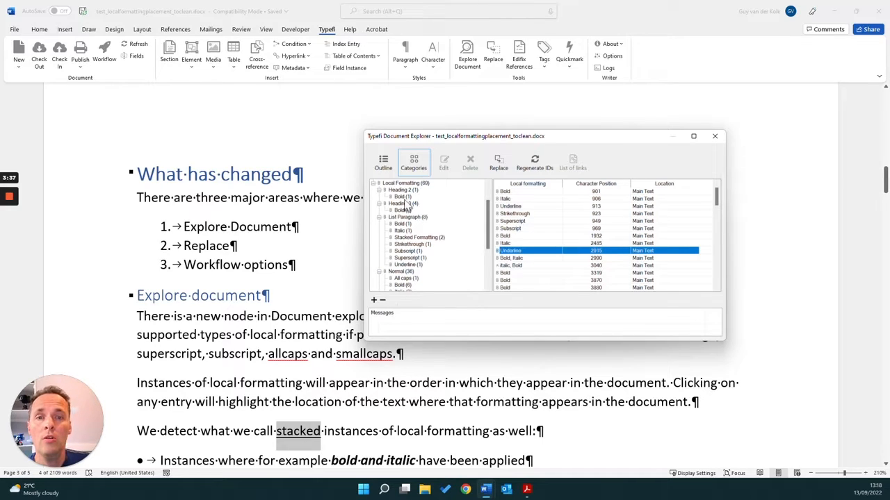
left_click(403, 191)
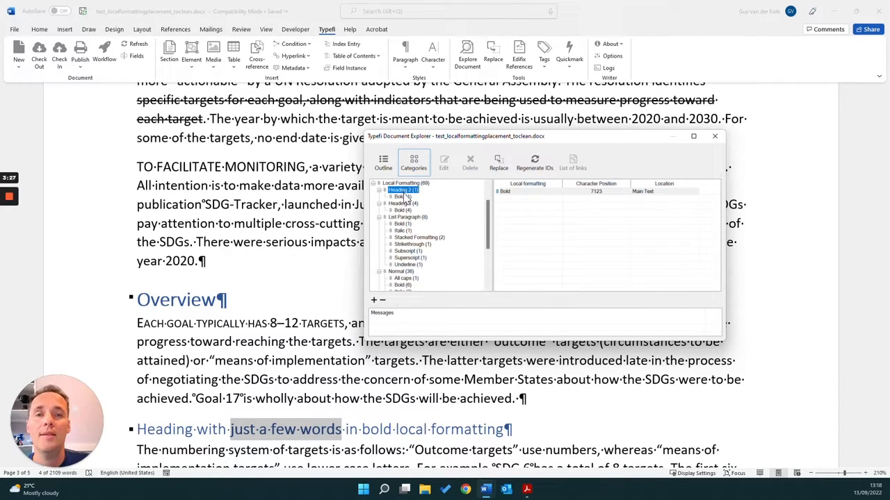
left_click(405, 205)
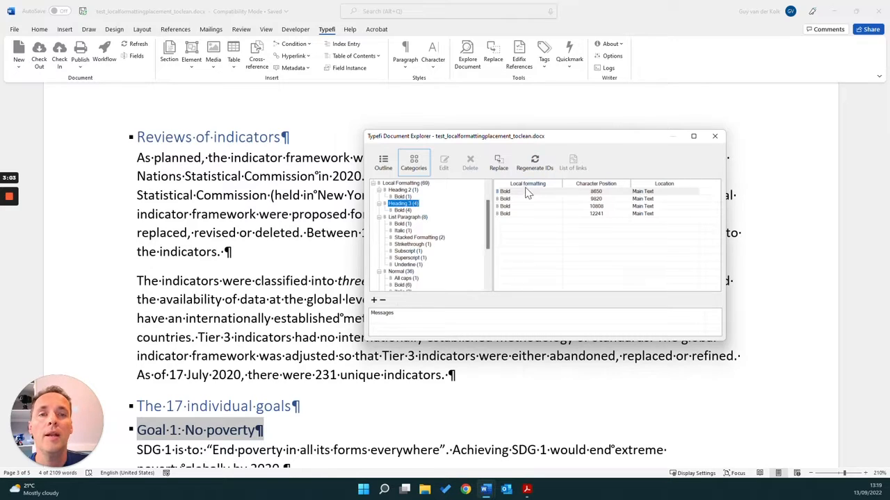
- Replace all bold local formatting in Heading 2 paragraphs with the "bold headings" character style
left_click(507, 171)
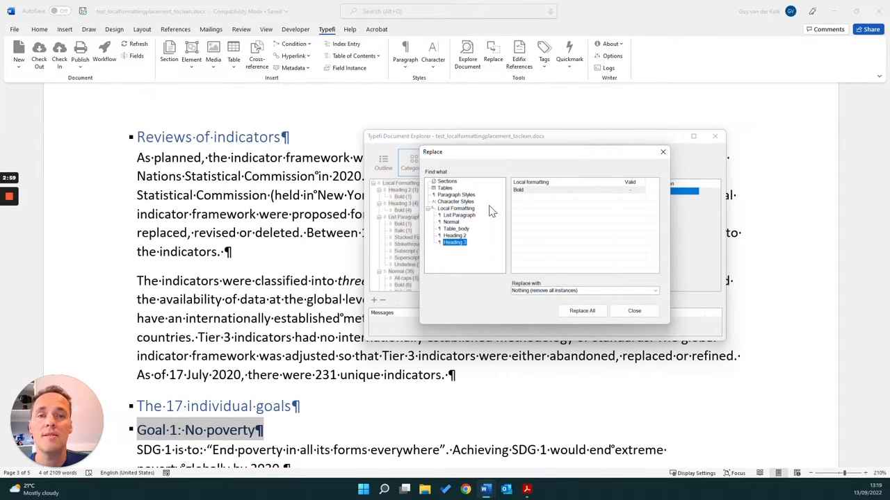
left_click(464, 237)
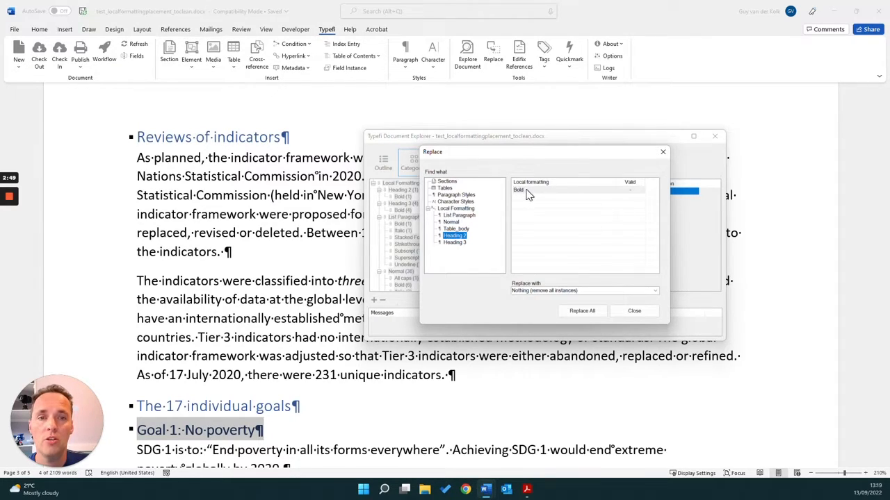
left_click(654, 292)
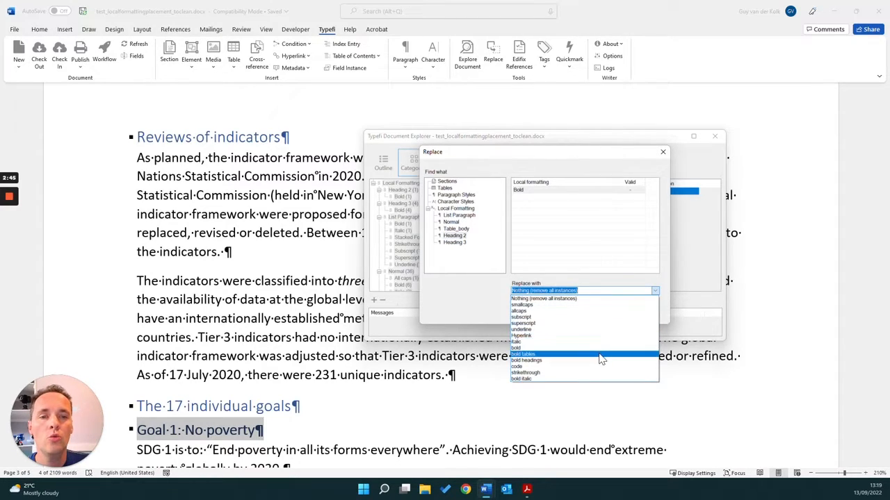
left_click(556, 360)
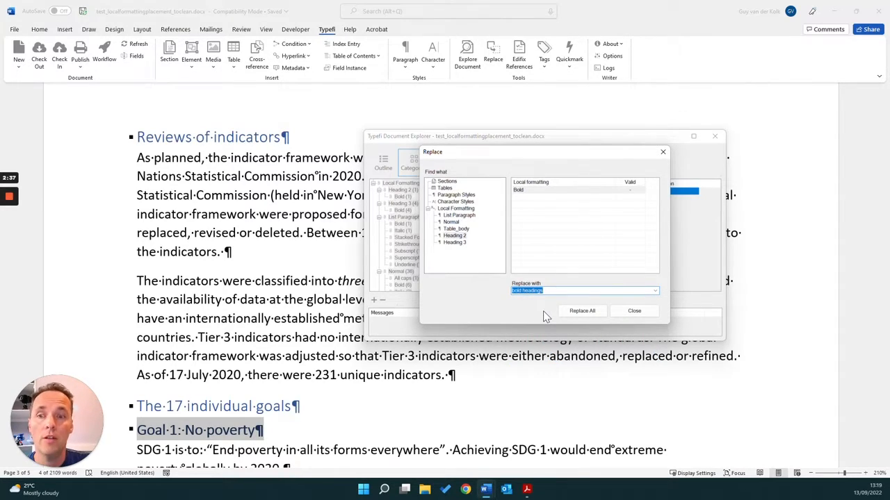
left_click(579, 311)
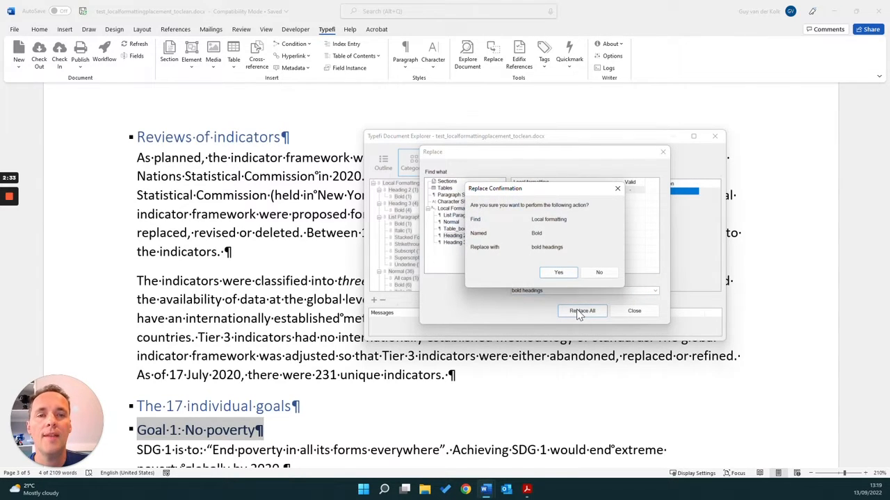
left_click(562, 275)
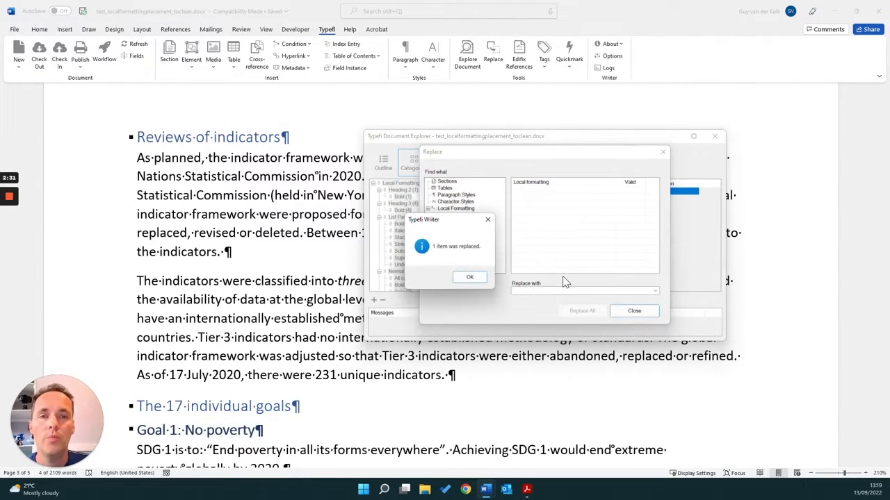
left_click(464, 277)
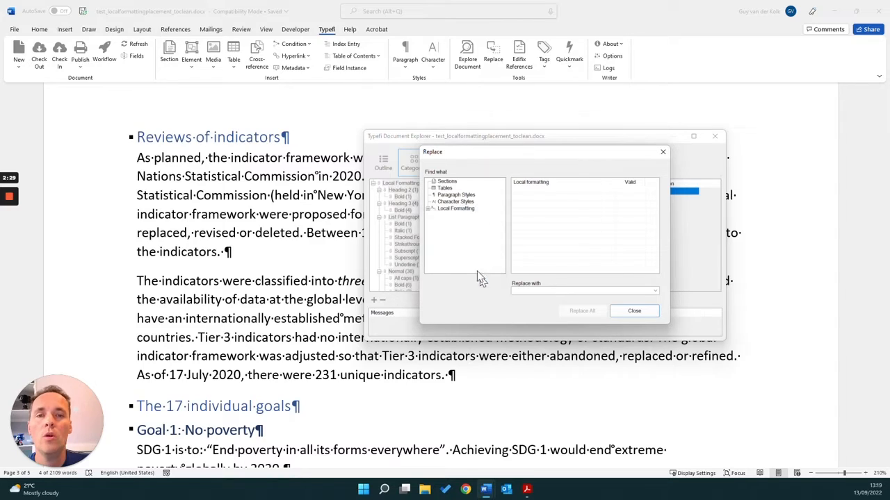
- Remove all bold local formatting from Heading 3 paragraphs by replacing it with nothing, and close the replace and Document Explorer windows
left_click(446, 208)
left_click(429, 209)
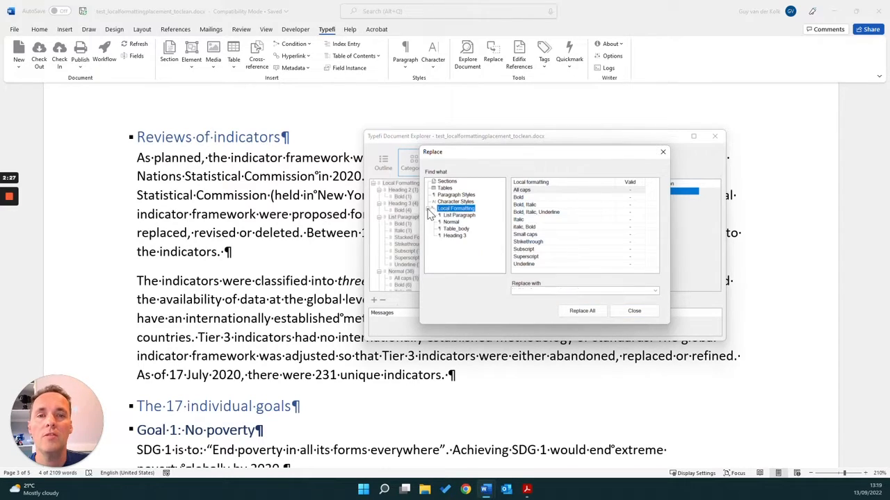
left_click(454, 235)
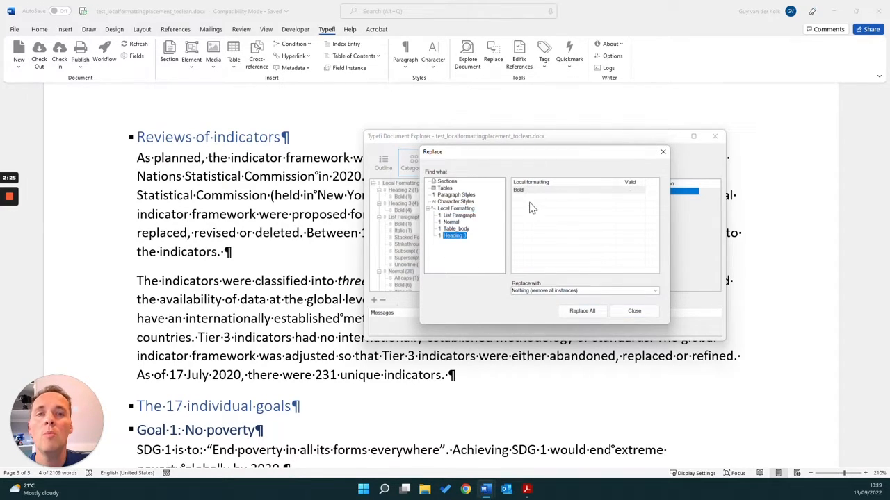
left_click(201, 430)
left_click(321, 392)
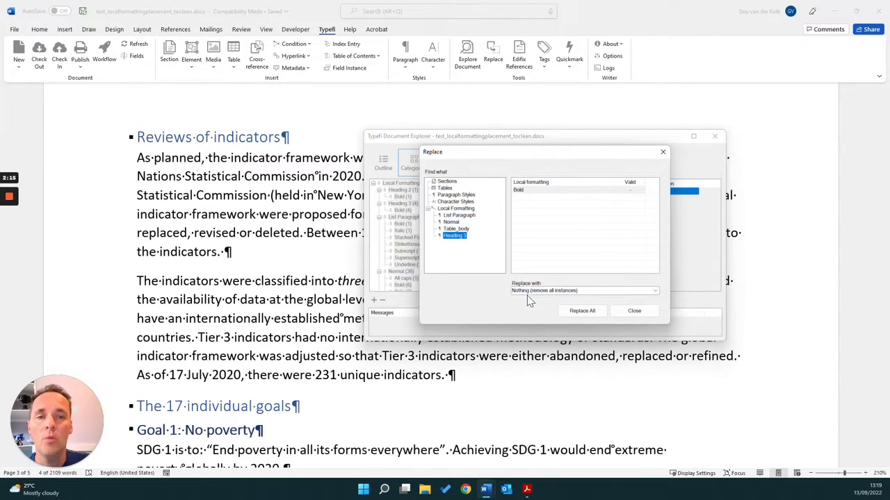
left_click(588, 314)
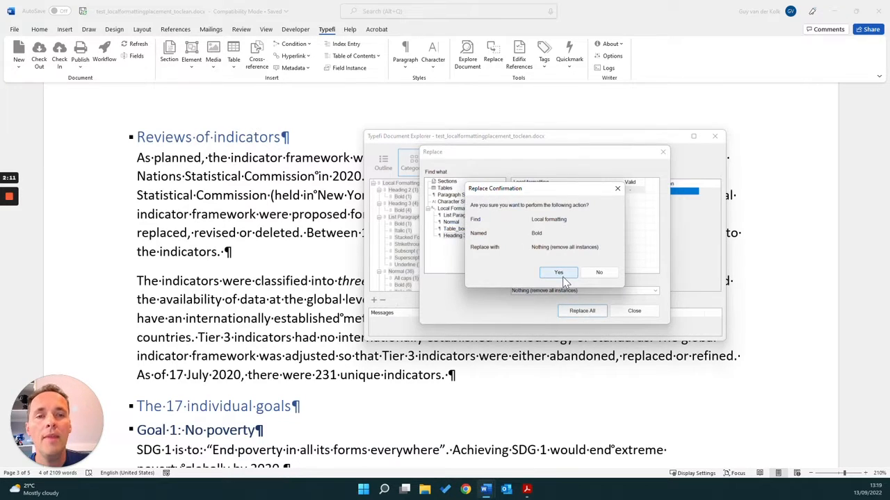
left_click(561, 274)
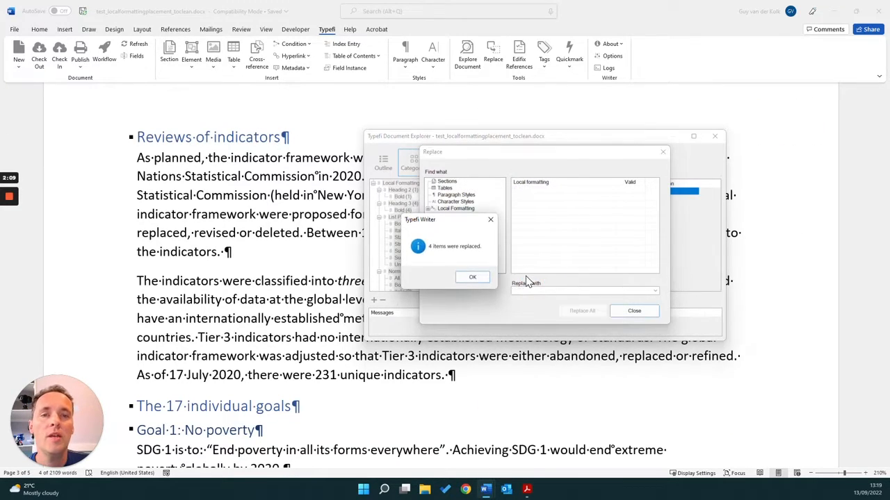
left_click(474, 277)
left_click(459, 209)
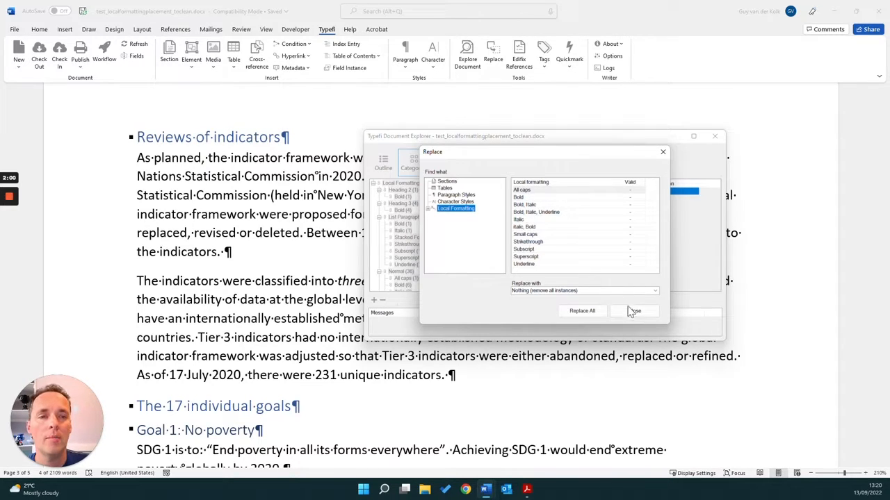
left_click(632, 311)
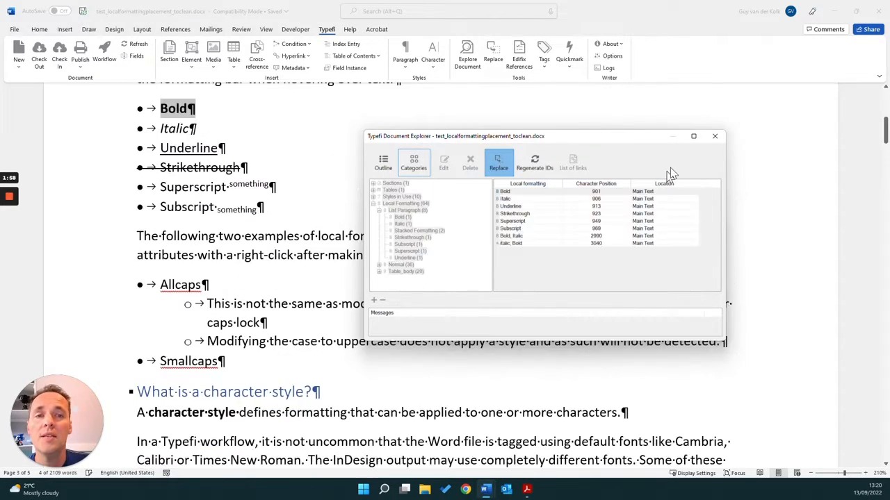
left_click(714, 138)
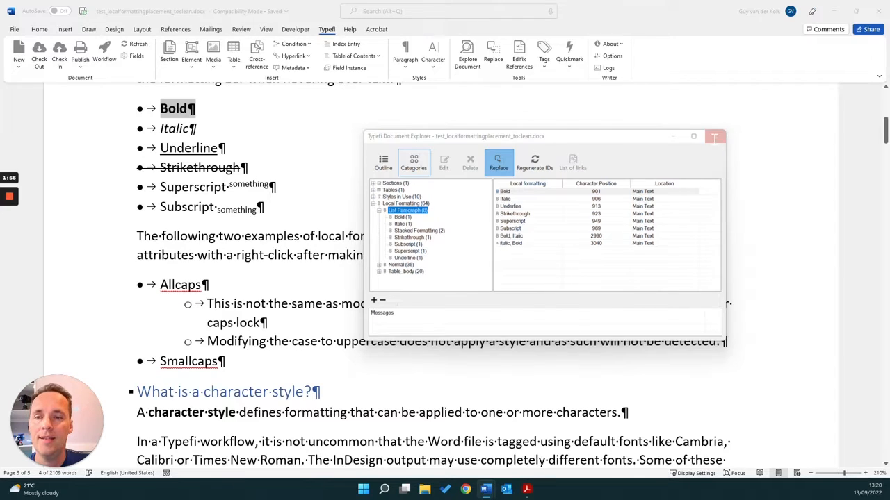
- Switch to cleaned_test_localformattingplacement.pdf in Adobe Acrobat to check the cleaned headings
mouse_move(527, 491)
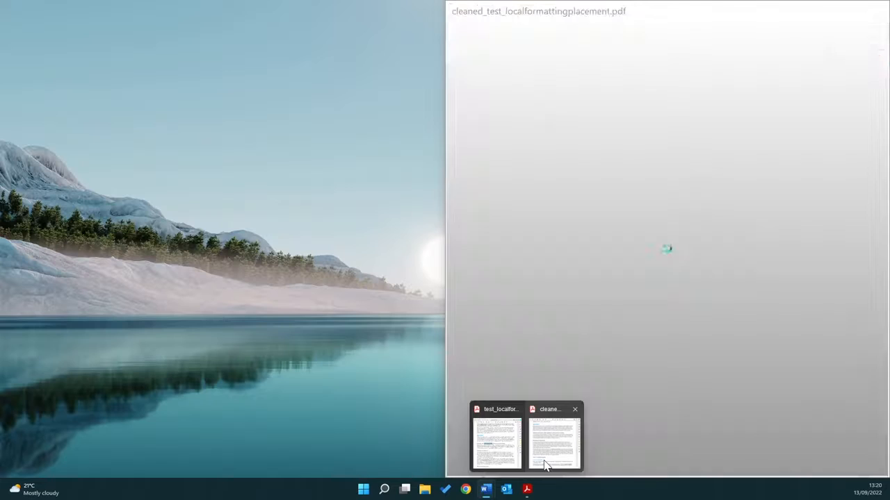
left_click(548, 464)
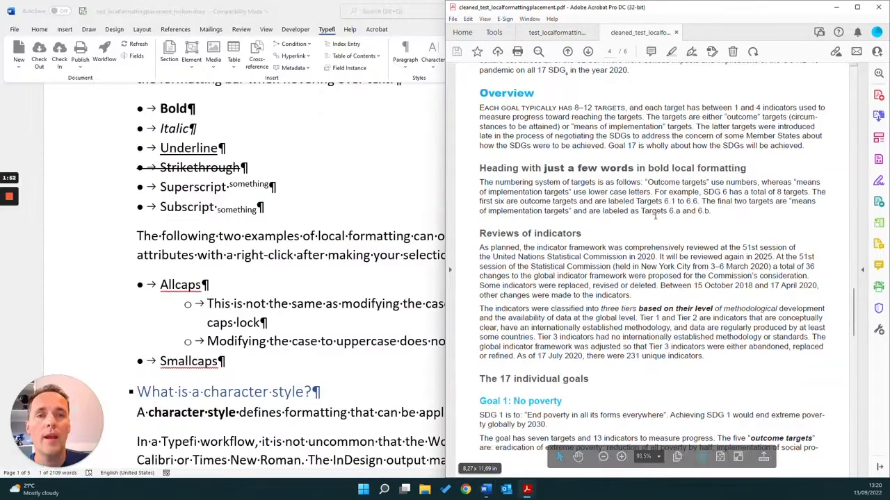